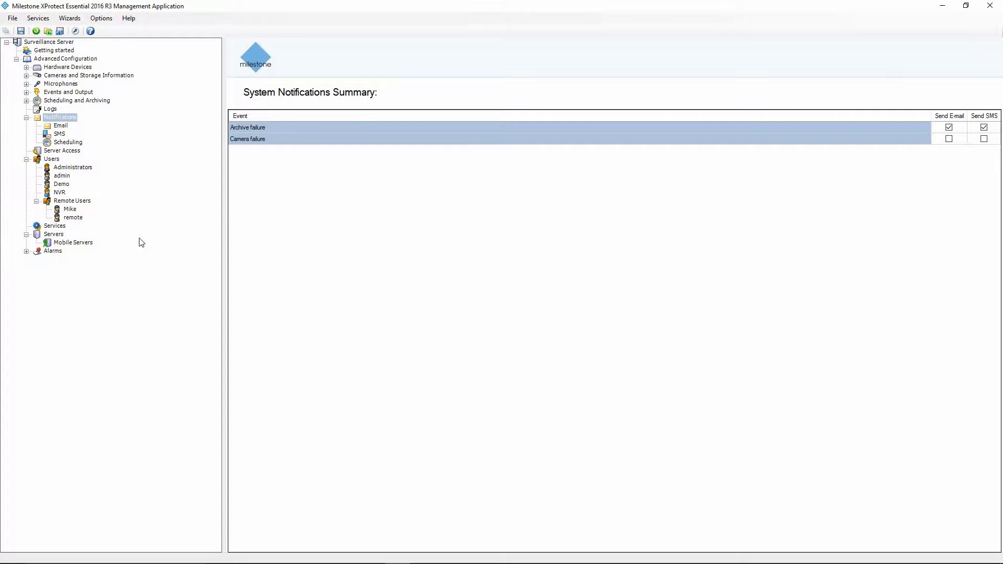
Turn on e-mail for Camera failure and off SMS for Archive failure, save, and show the E-mail Summary.
{"action": "left_click", "coordinate": [949, 138]}
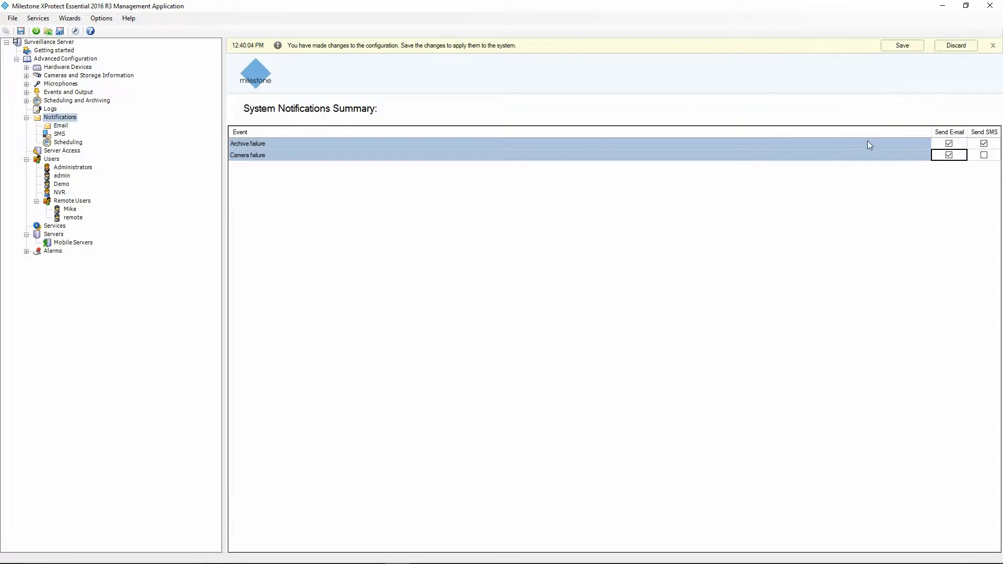
{"action": "left_click", "coordinate": [895, 47]}
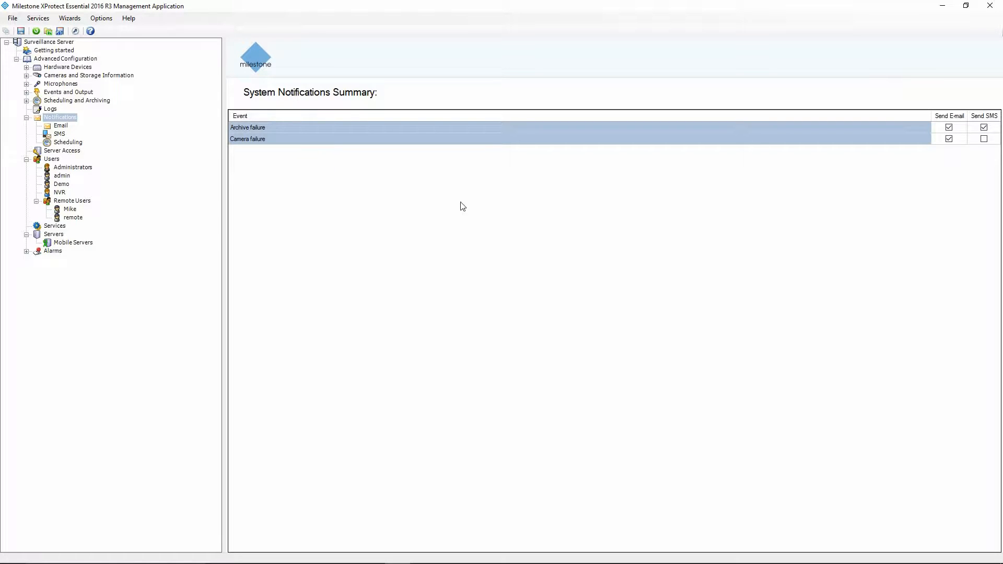
{"action": "left_click", "coordinate": [985, 128]}
{"action": "left_click", "coordinate": [893, 46]}
{"action": "left_click", "coordinate": [58, 126]}
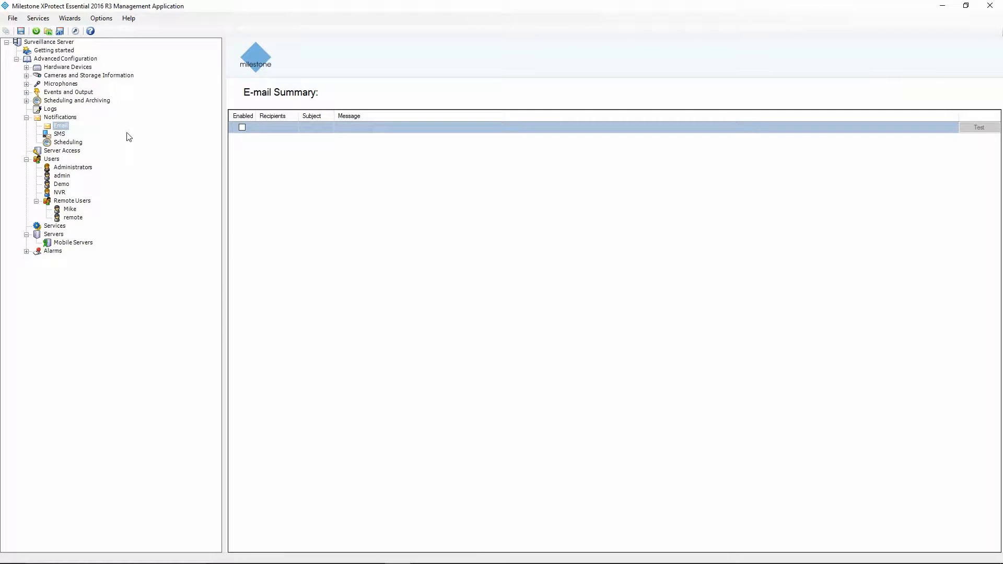
In E-mail Properties, enable e-mail and enter the recipient's e-mail address in Recipient(s).
{"action": "right_click", "coordinate": [61, 126]}
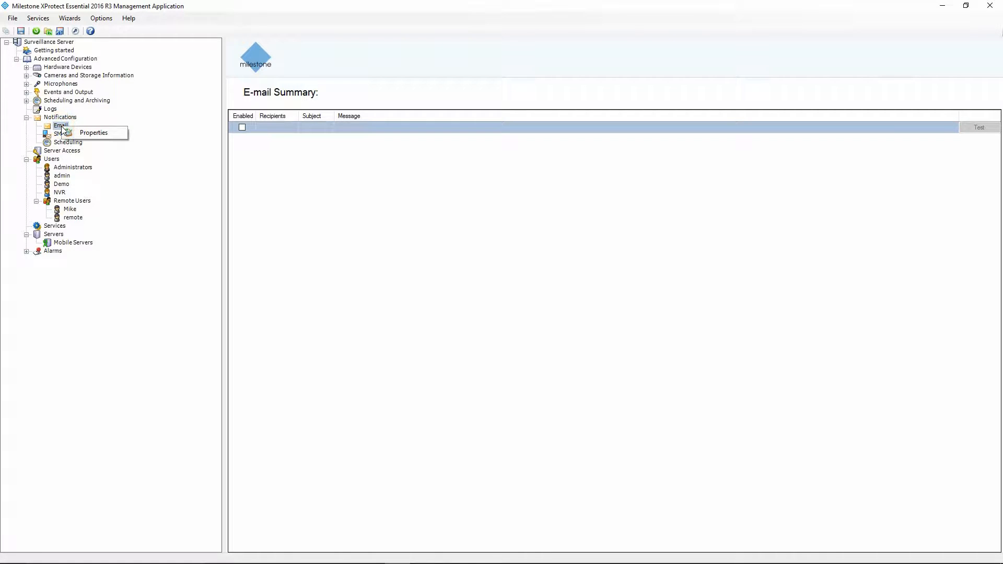
{"action": "left_click", "coordinate": [94, 134]}
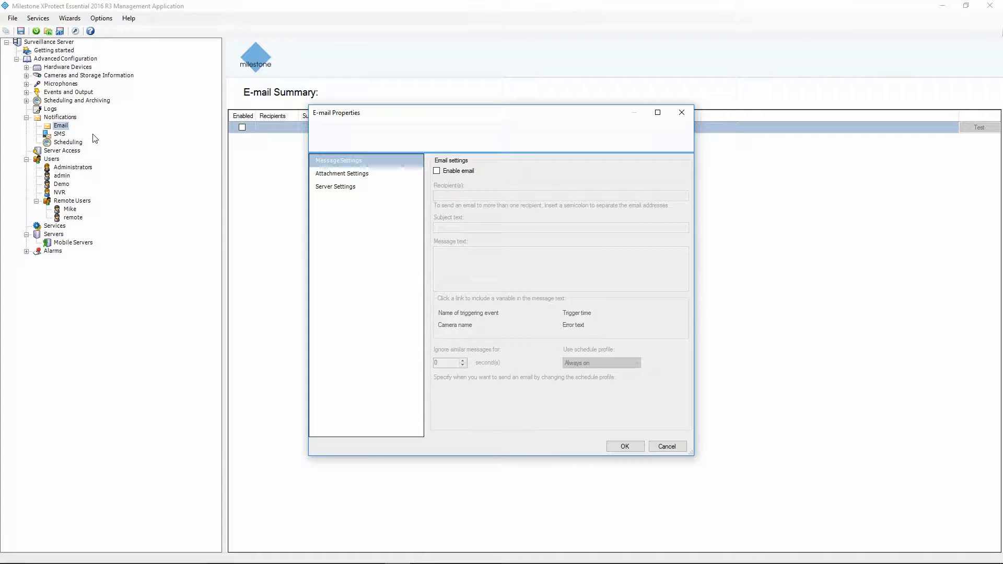
{"action": "left_click", "coordinate": [436, 171]}
{"action": "left_click", "coordinate": [458, 197]}
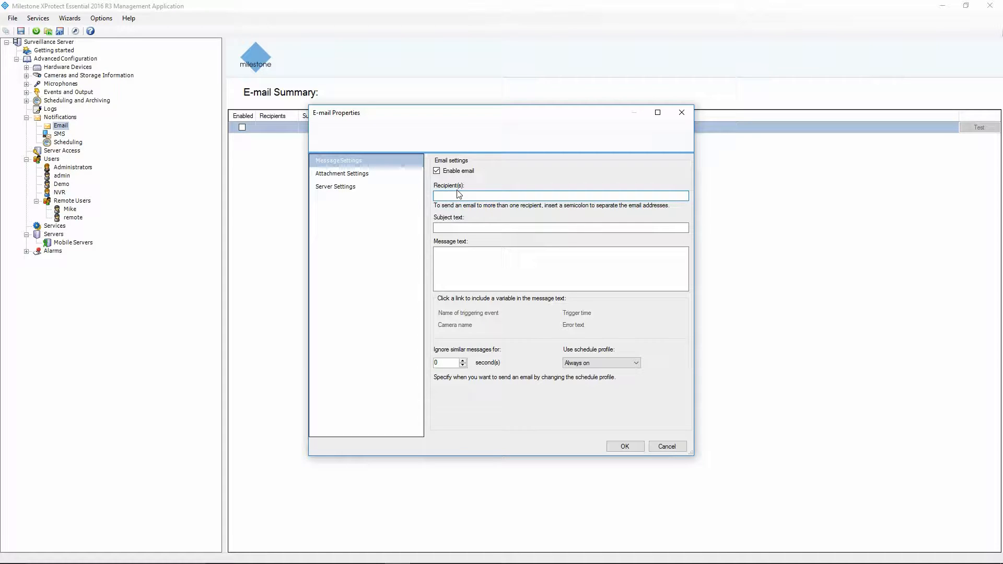
{"action": "left_click", "coordinate": [460, 228]}
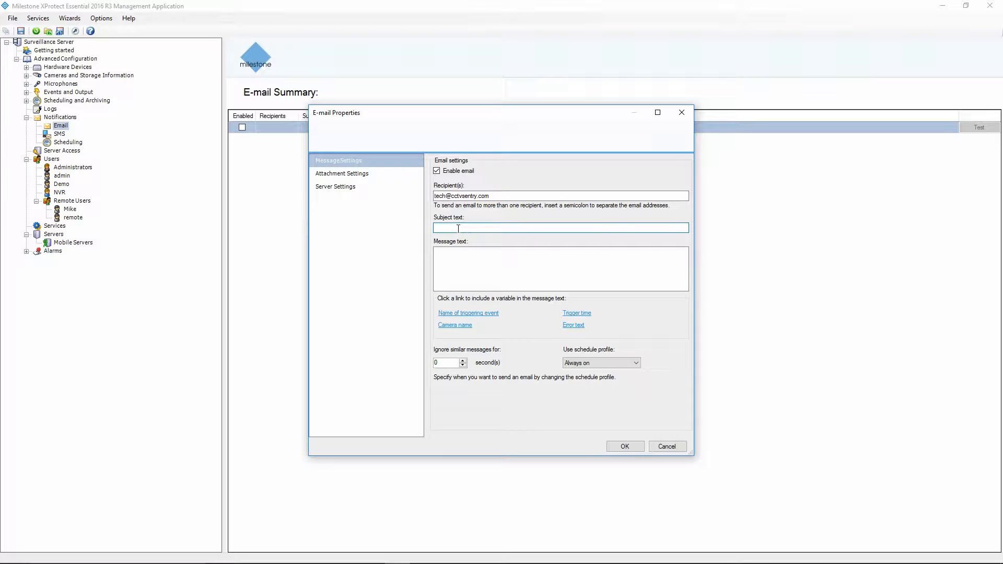
Set the subject 'Notification from VMS'; message: pasted support note, then '$TriggerName$ has caused an error with Camera'.
{"action": "type", "text": "Notification from VMS"}
{"action": "left_click", "coordinate": [471, 269]}
{"action": "type", "text": "Please contact sentry security systems inc. for technical support with your VMS system"}
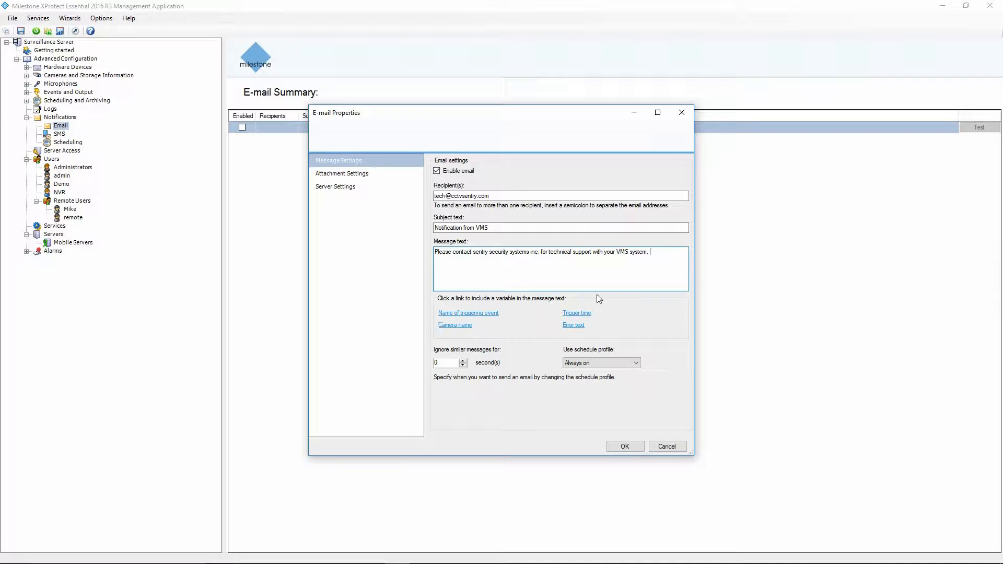
{"action": "key", "text": "Return"}
{"action": "left_click", "coordinate": [486, 317]}
{"action": "type", "text": "has caused an error with Camera"}
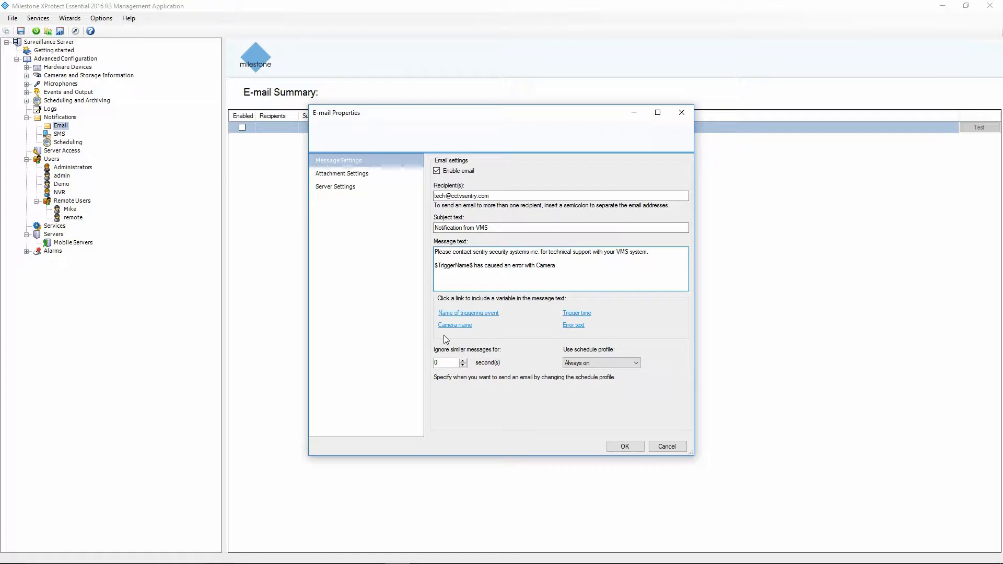
Append the camera name, 'at' trigger time, 'the error is as follows:' and error text variables.
{"action": "left_click", "coordinate": [454, 326]}
{"action": "type", "text": "at"}
{"action": "left_click", "coordinate": [579, 314]}
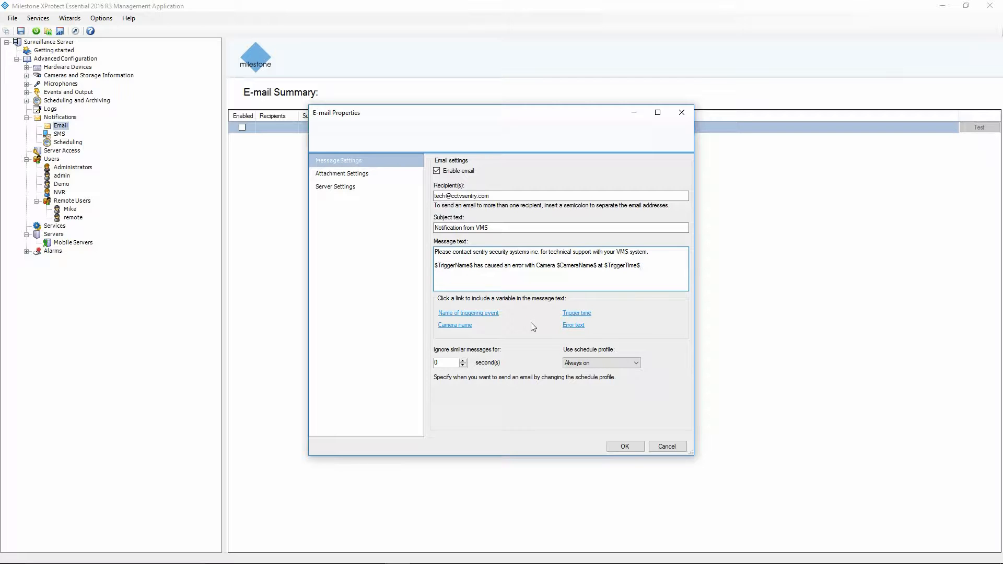
{"action": "type", "text": "Thee"}
{"action": "key", "text": "BackSpace"}
{"action": "key", "text": "BackSpace"}
{"action": "key", "text": "BackSpace"}
{"action": "key", "text": "BackSpace"}
{"action": "type", "text": "the error is as follows:"}
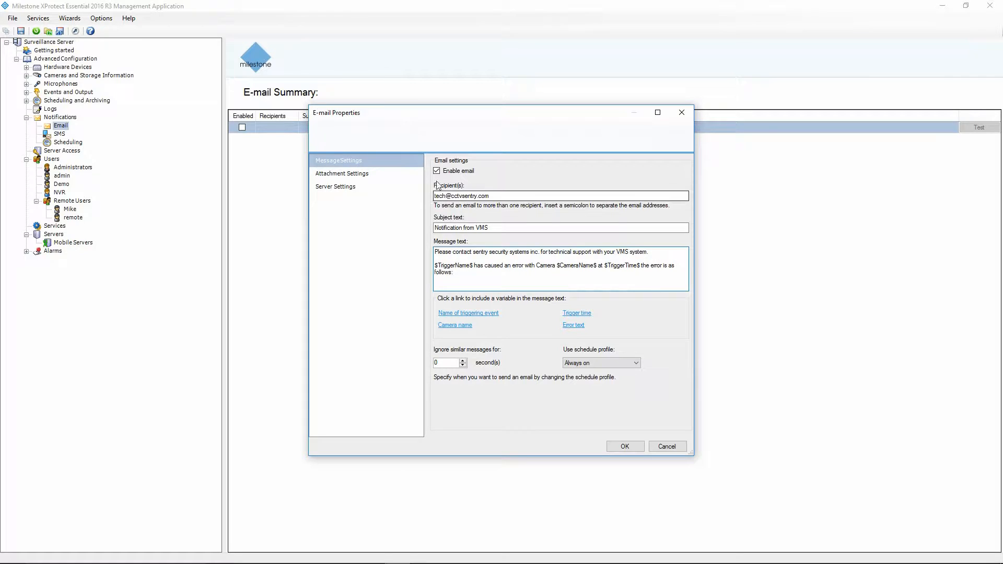
{"action": "left_click", "coordinate": [573, 325]}
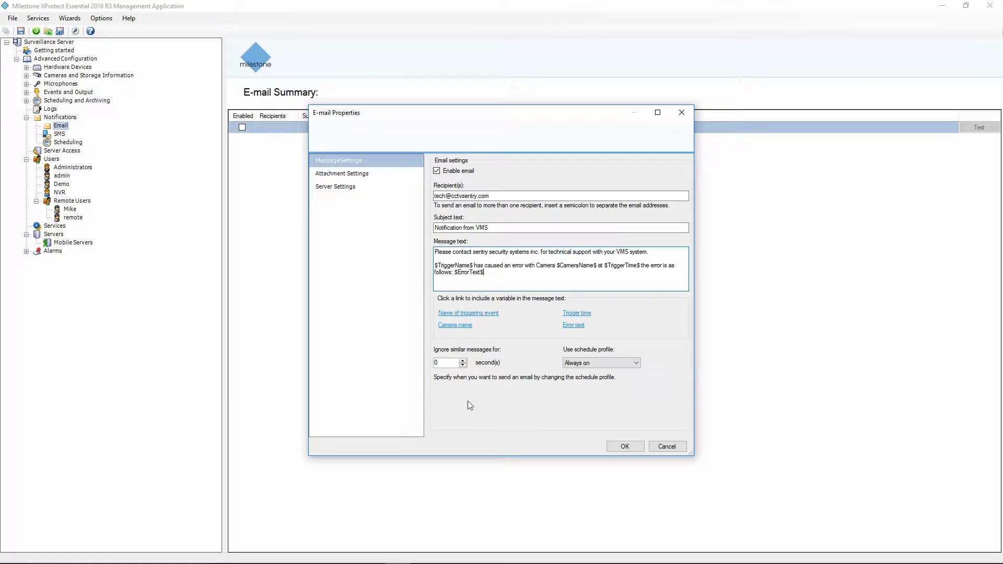
Ignore similar messages for 500 seconds.
{"action": "double_click", "coordinate": [448, 367]}
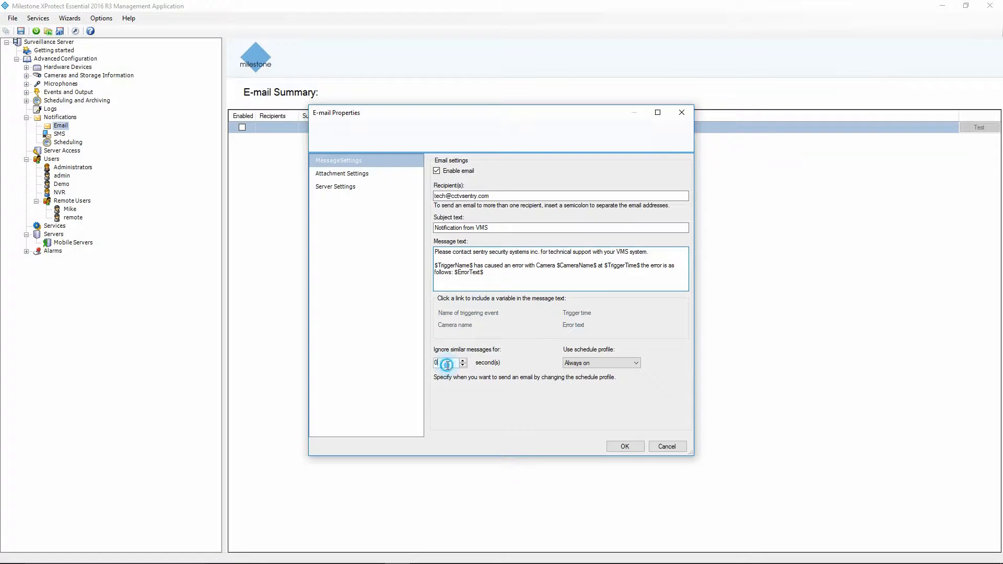
{"action": "type", "text": "500"}
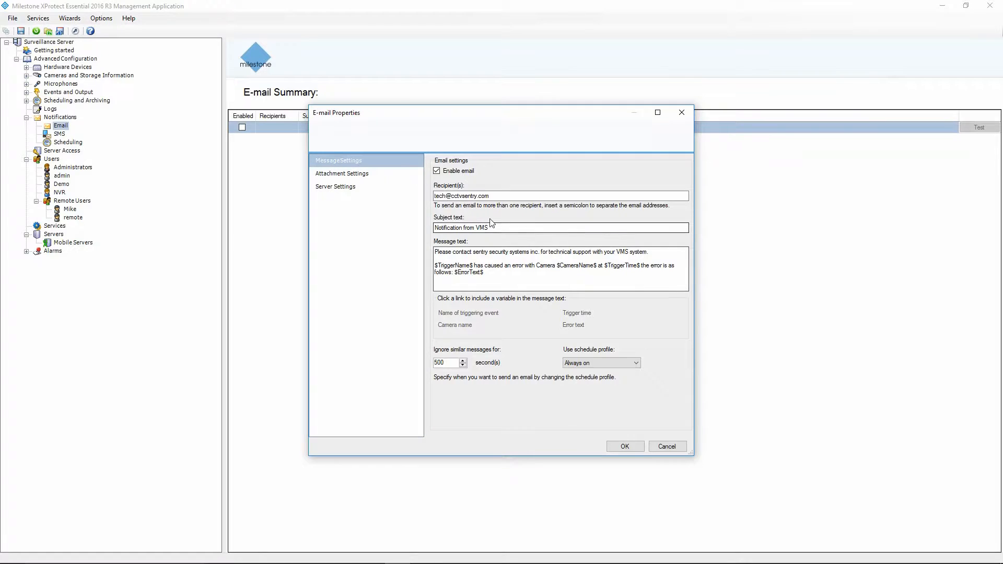
{"action": "left_click", "coordinate": [345, 175]}
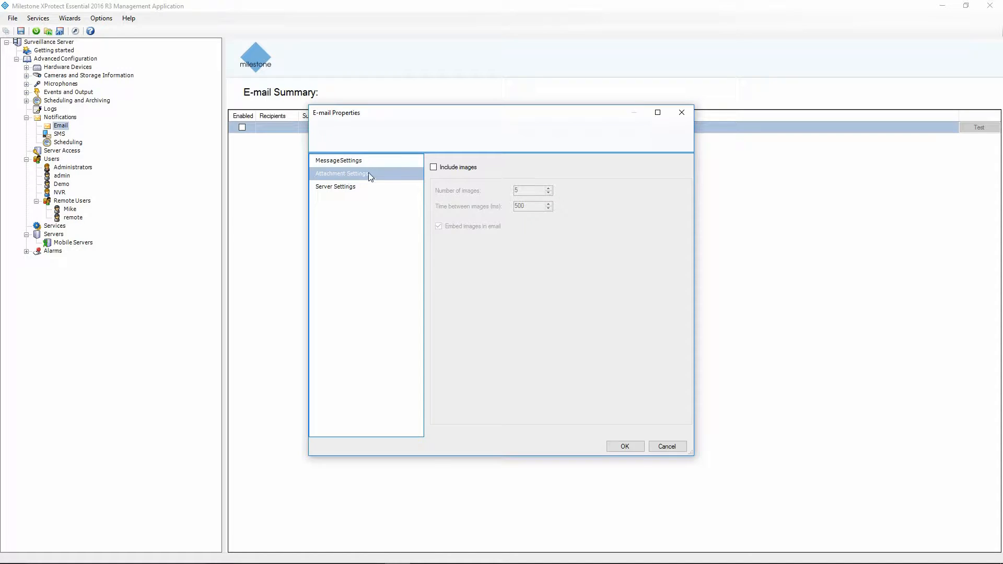
Include 10 images per e-mail, taken 1000 ms apart.
{"action": "left_click", "coordinate": [445, 167]}
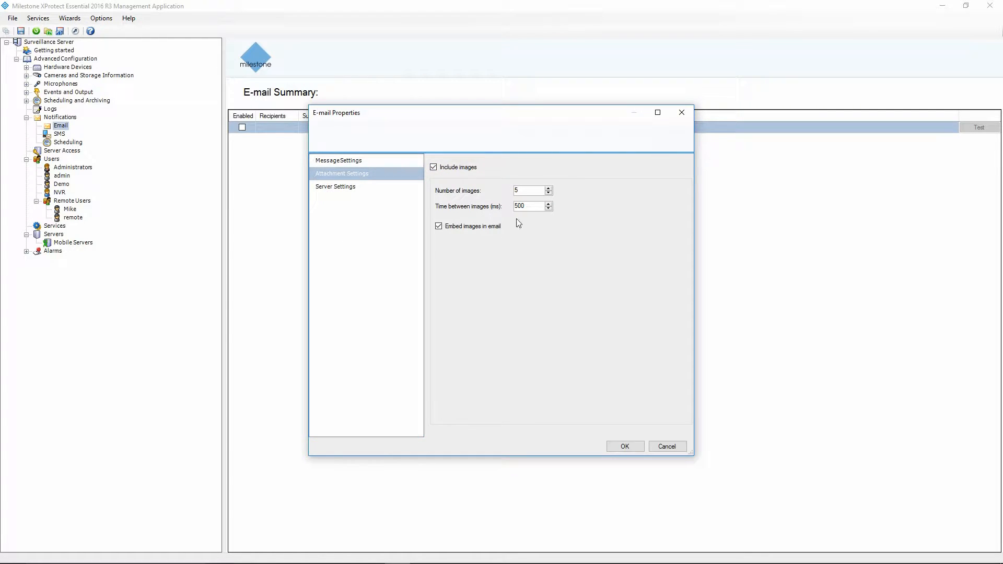
{"action": "left_click_drag", "start_coordinate": [527, 192], "coordinate": [479, 192]}
{"action": "type", "text": "10"}
{"action": "left_click", "coordinate": [534, 207]}
{"action": "key", "text": "BackSpace"}
{"action": "key", "text": "BackSpace"}
{"action": "key", "text": "BackSpace"}
{"action": "type", "text": "1000"}
In Server Settings, require mail server login with SSL as the security type.
{"action": "left_click", "coordinate": [347, 189]}
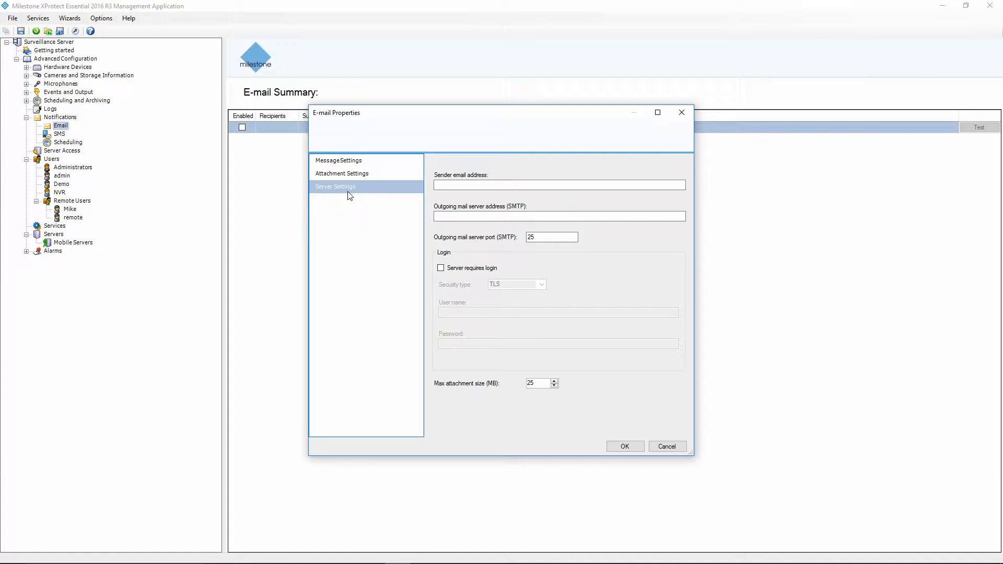
{"action": "left_click", "coordinate": [438, 185]}
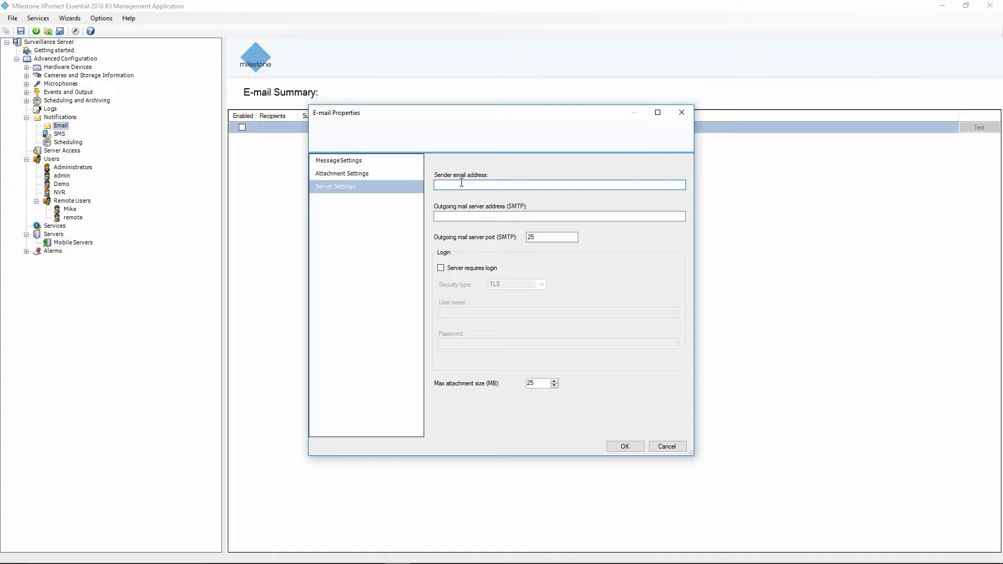
{"action": "left_click", "coordinate": [465, 215]}
{"action": "left_click", "coordinate": [466, 216]}
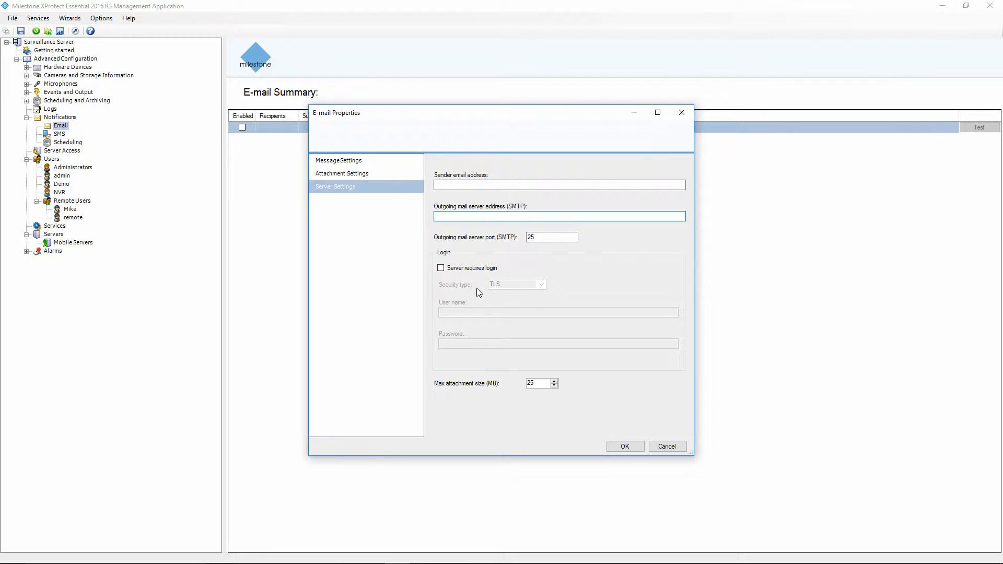
{"action": "left_click", "coordinate": [451, 268]}
{"action": "left_click", "coordinate": [522, 285]}
{"action": "left_click", "coordinate": [543, 285]}
{"action": "left_click", "coordinate": [503, 302]}
{"action": "left_click", "coordinate": [463, 313]}
{"action": "left_click", "coordinate": [497, 344]}
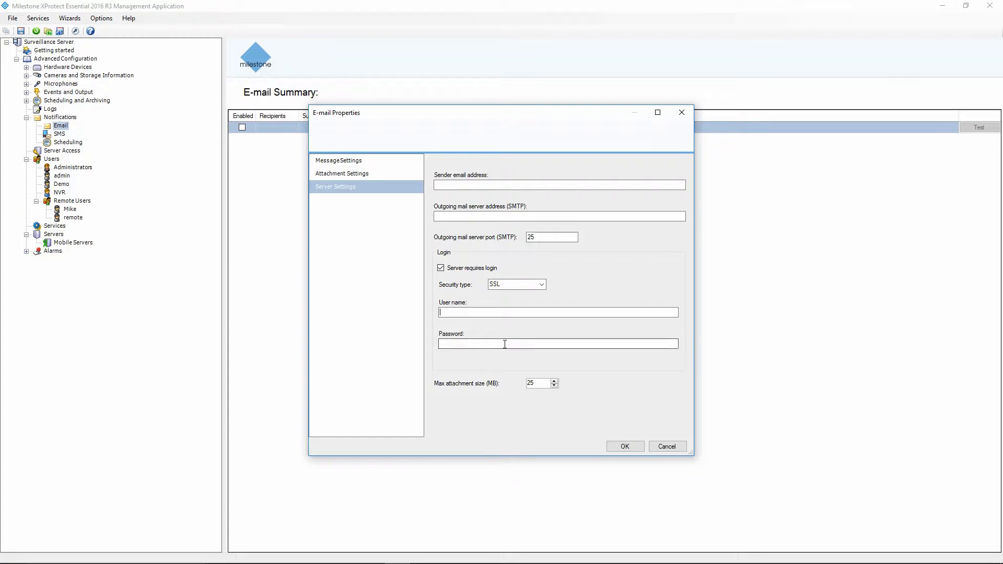
Cap attachments at 10 MB, confirm the e-mail settings, and show the SMS Summary.
{"action": "left_click", "coordinate": [533, 383]}
{"action": "left_click_drag", "start_coordinate": [542, 383], "coordinate": [497, 380]}
{"action": "type", "text": "10"}
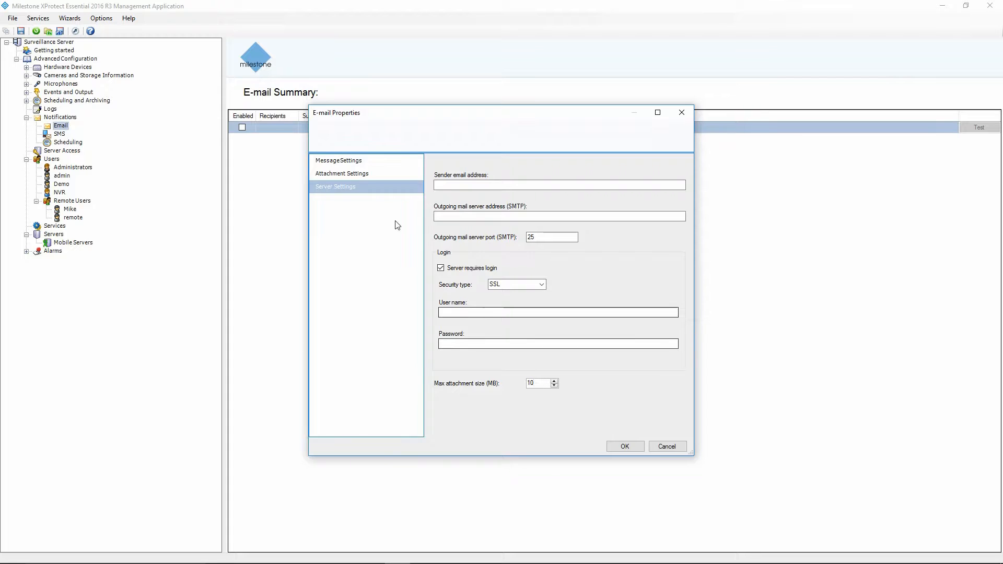
{"action": "key", "text": "Return"}
{"action": "left_click", "coordinate": [61, 134]}
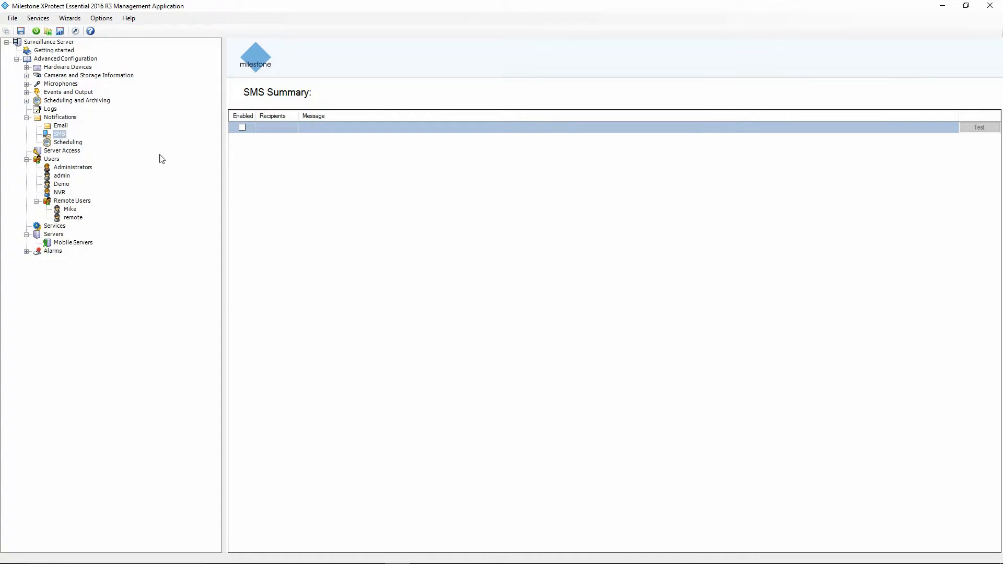
Enable SMS in SMS Properties and try Server Settings, which raises an Invalid Settings warning.
{"action": "right_click", "coordinate": [65, 138]}
{"action": "left_click", "coordinate": [89, 139]}
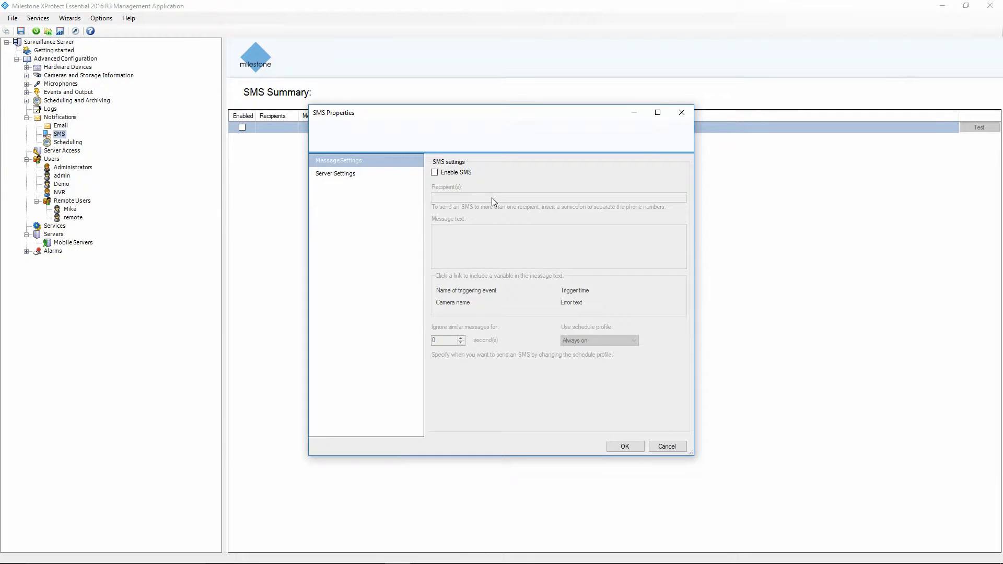
{"action": "left_click", "coordinate": [434, 172]}
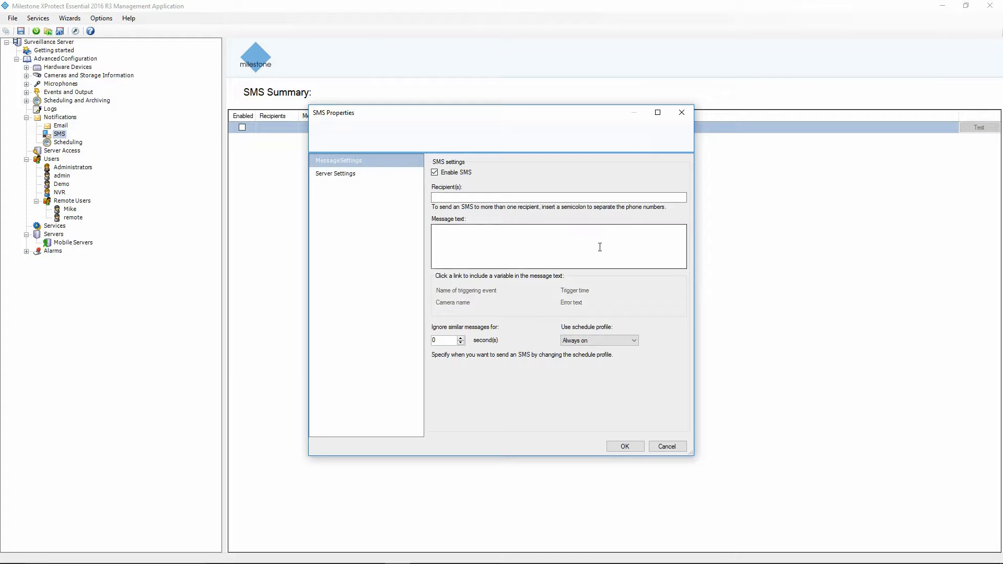
{"action": "left_click", "coordinate": [351, 174]}
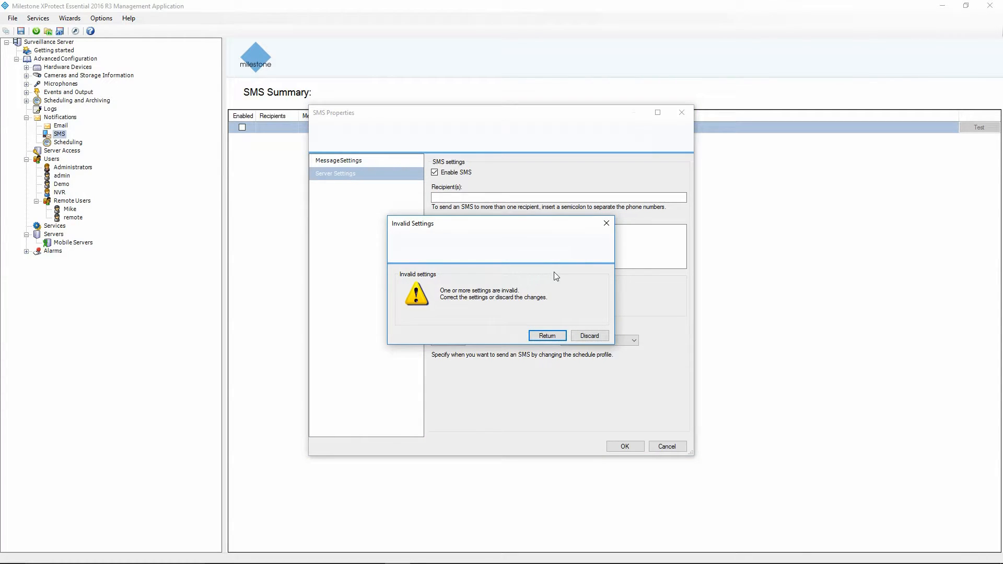
Discard and cancel the SMS changes, then go to Notifications > Scheduling.
{"action": "left_click", "coordinate": [590, 335]}
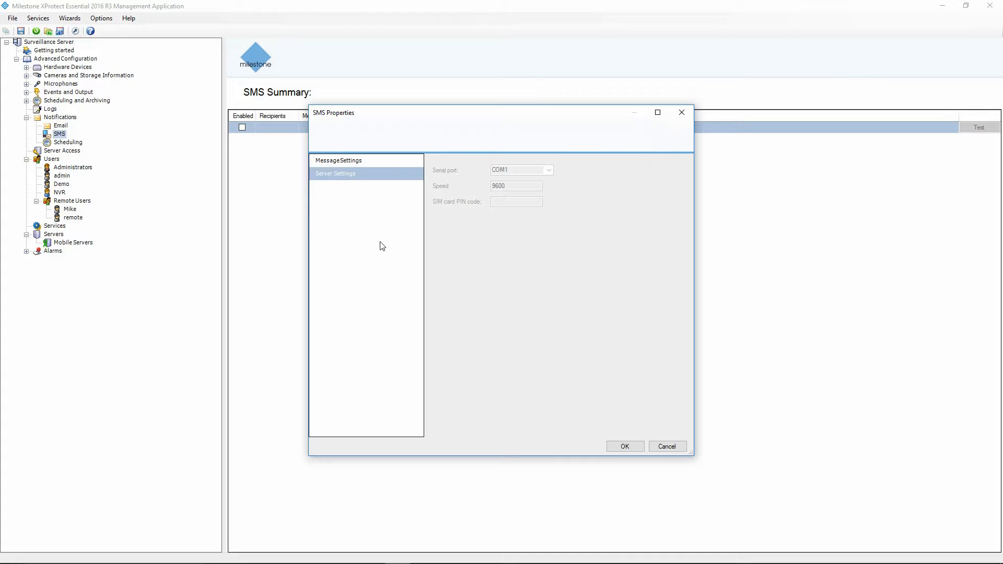
{"action": "left_click", "coordinate": [660, 447]}
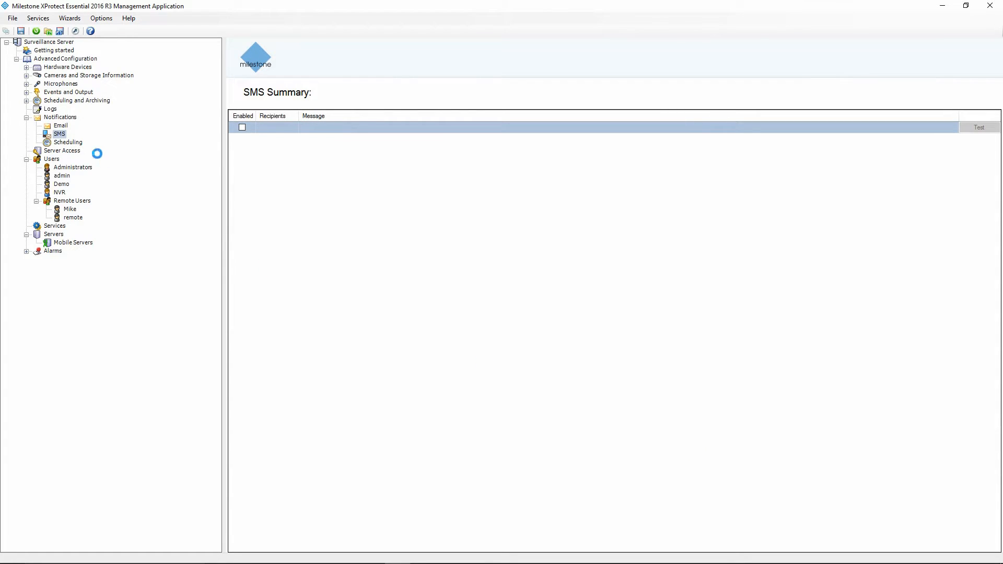
{"action": "left_click", "coordinate": [76, 143]}
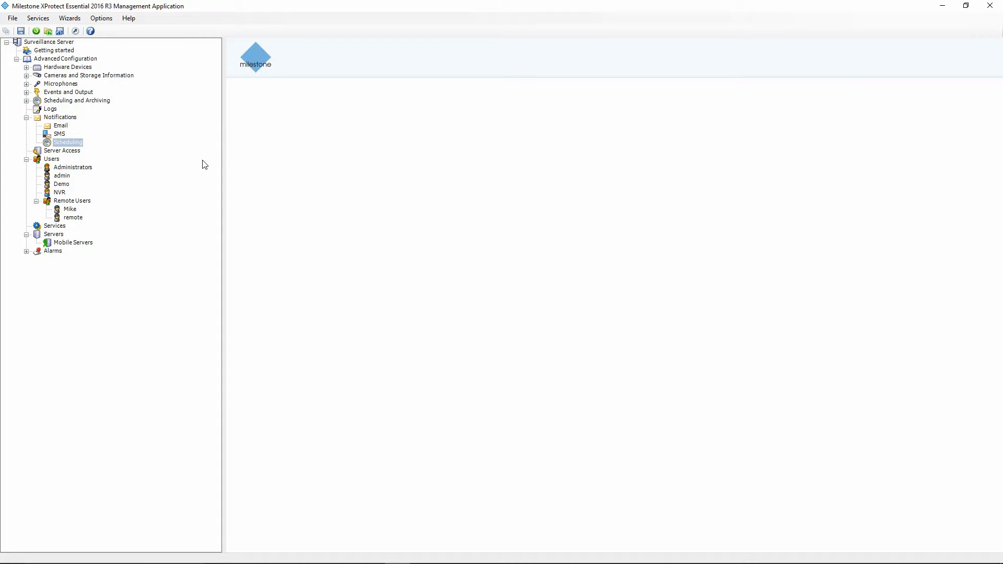
Add a new schedule profile named 'Store Closed' in Notification Scheduling Properties.
{"action": "right_click", "coordinate": [64, 144]}
{"action": "left_click", "coordinate": [98, 153]}
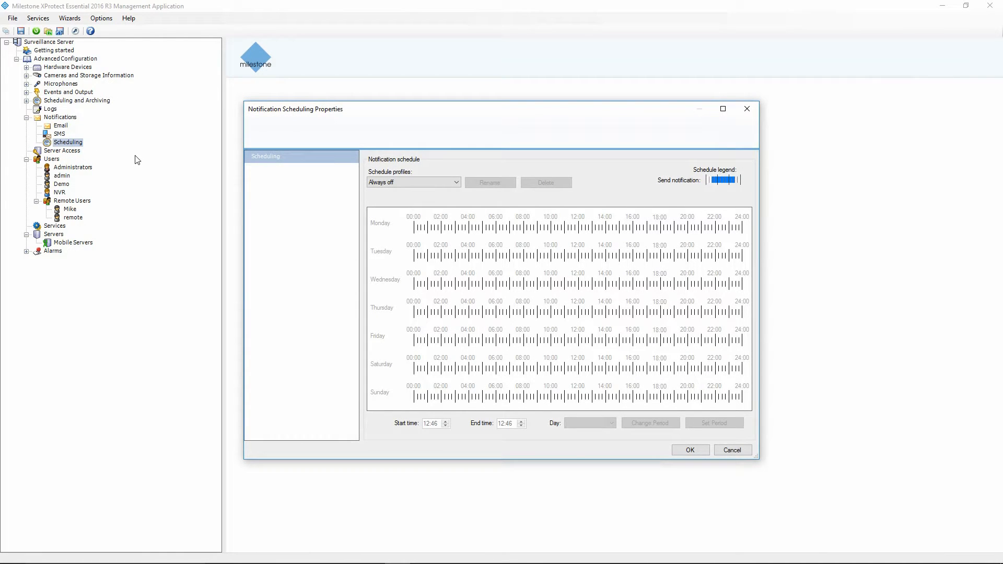
{"action": "left_click", "coordinate": [397, 182]}
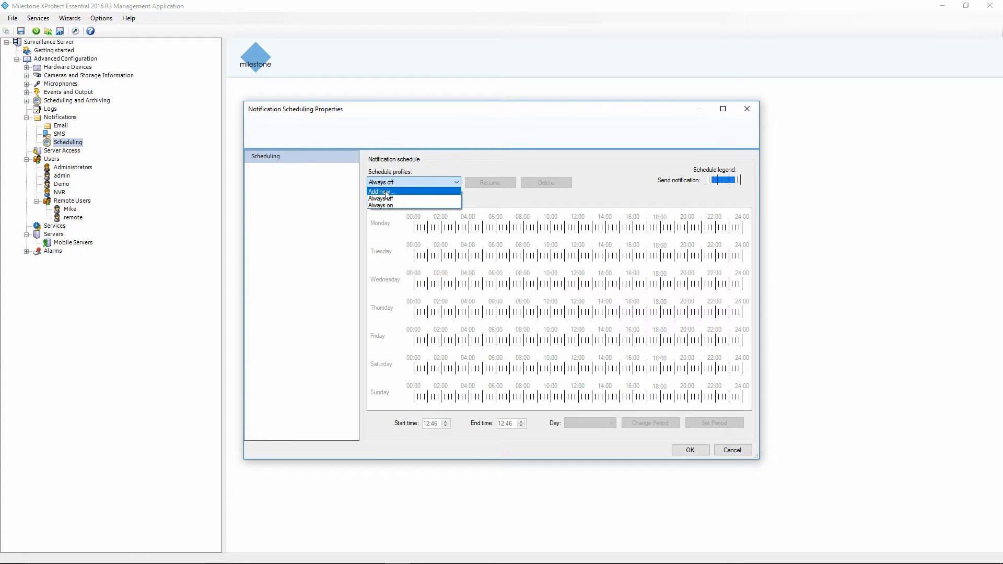
{"action": "left_click", "coordinate": [383, 192]}
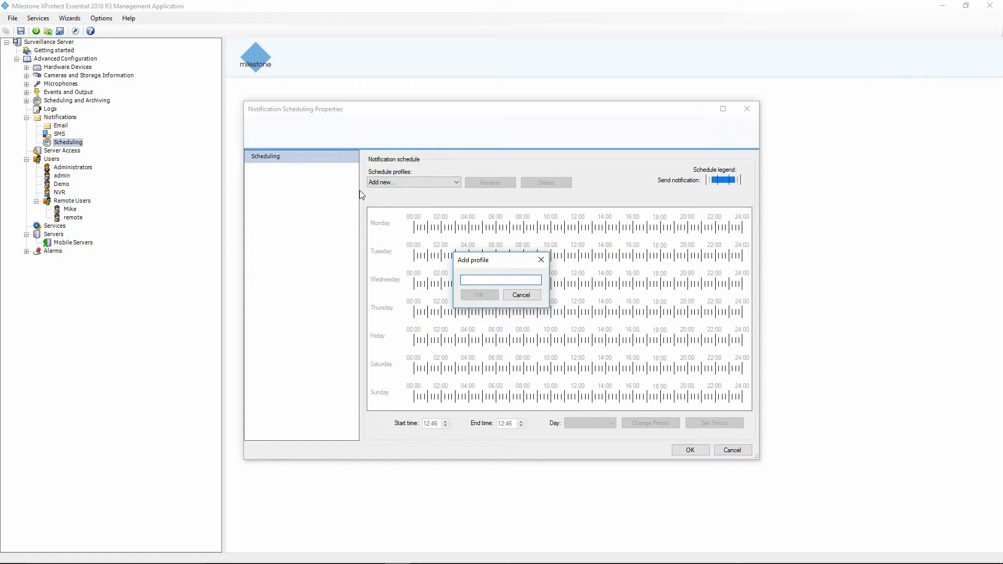
{"action": "type", "text": "Store Clos"}
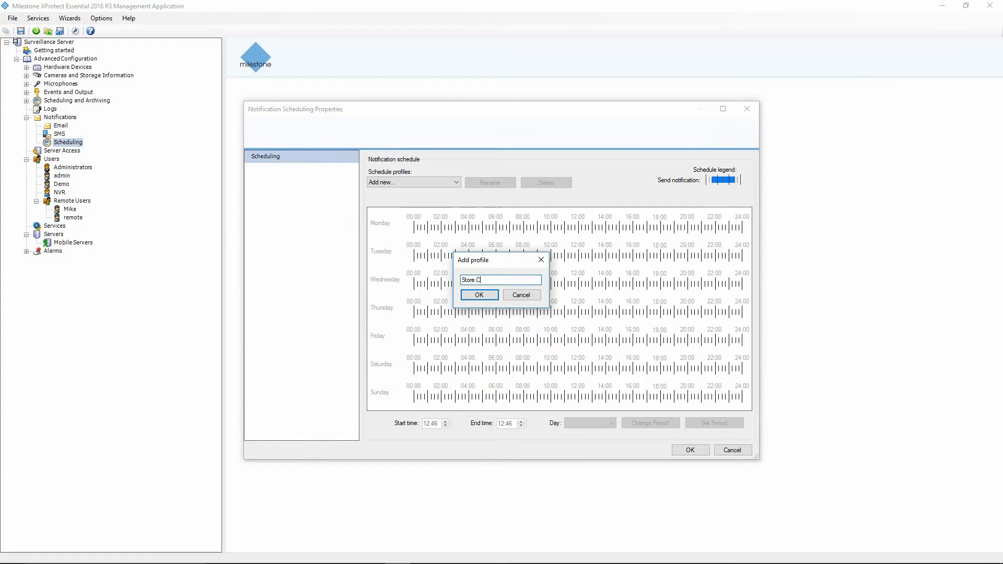
{"action": "type", "text": "ed"}
{"action": "left_click", "coordinate": [482, 295]}
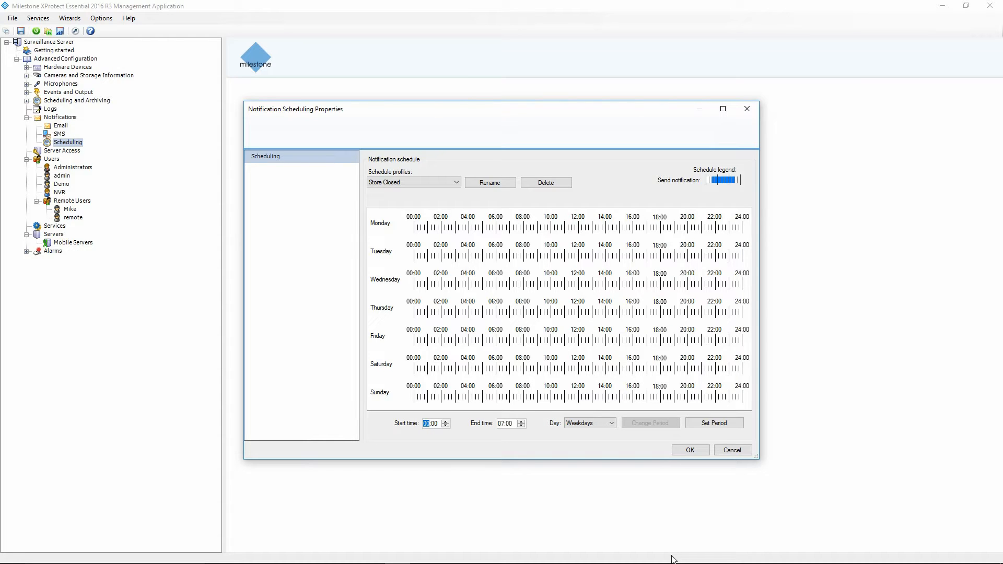
Give Store Closed 00:00–07:00 and 20:00–24:00 Monday–Friday, plus full-day Saturday and Sunday bars.
{"action": "left_click", "coordinate": [706, 427]}
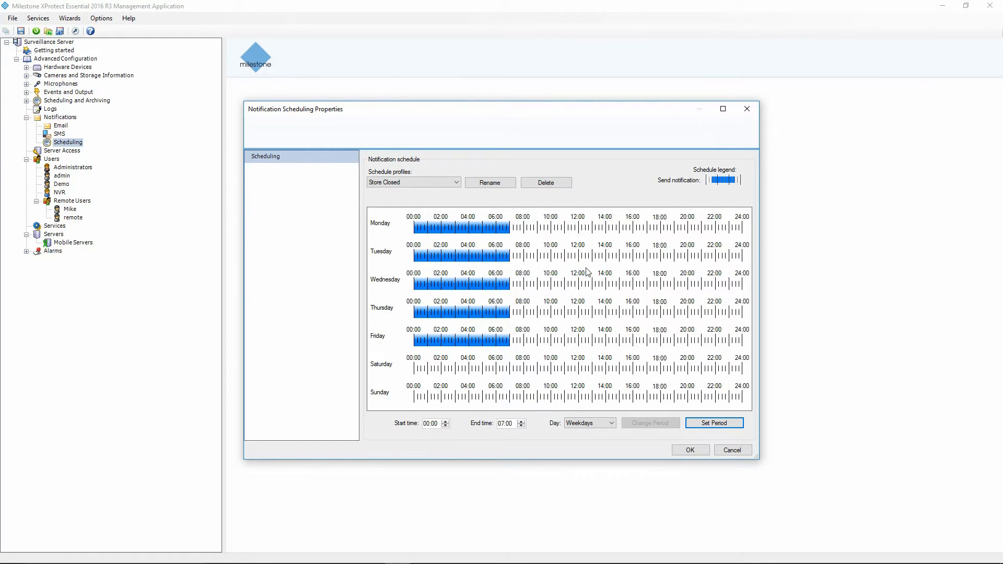
{"action": "left_click_drag", "start_coordinate": [685, 228], "coordinate": [743, 228]}
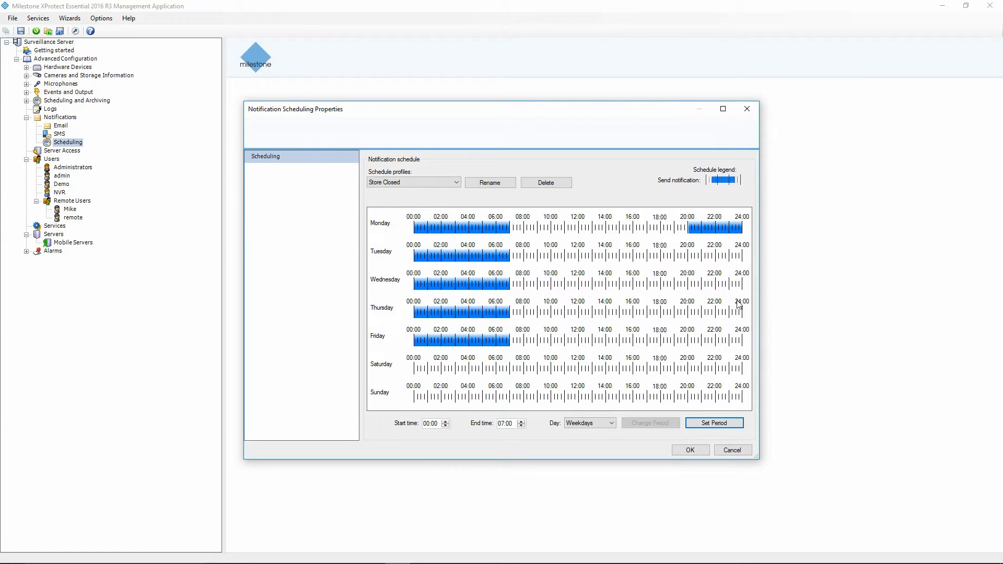
{"action": "left_click_drag", "start_coordinate": [689, 255], "coordinate": [768, 255]}
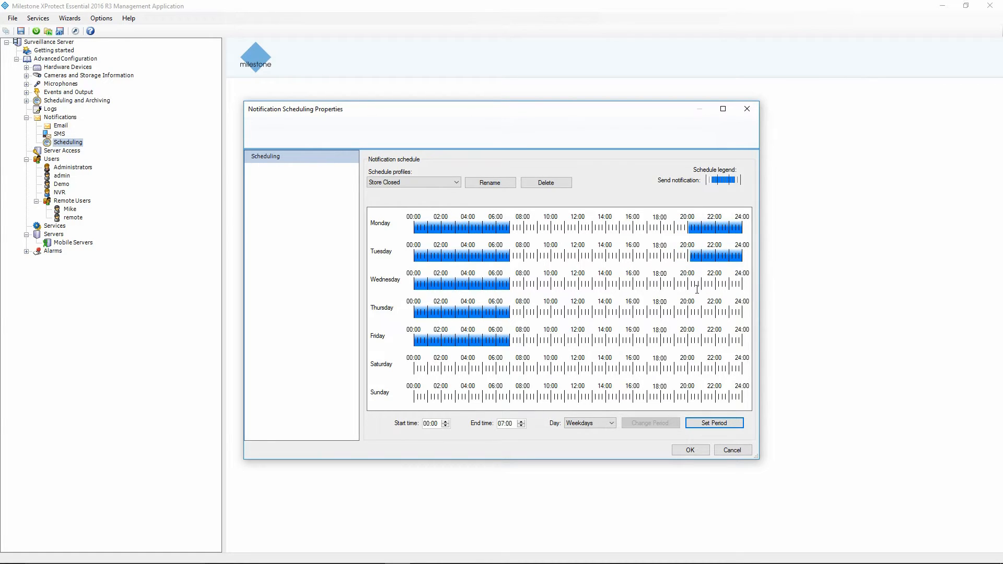
{"action": "left_click_drag", "start_coordinate": [688, 285], "coordinate": [742, 285]}
{"action": "left_click_drag", "start_coordinate": [690, 314], "coordinate": [772, 319]}
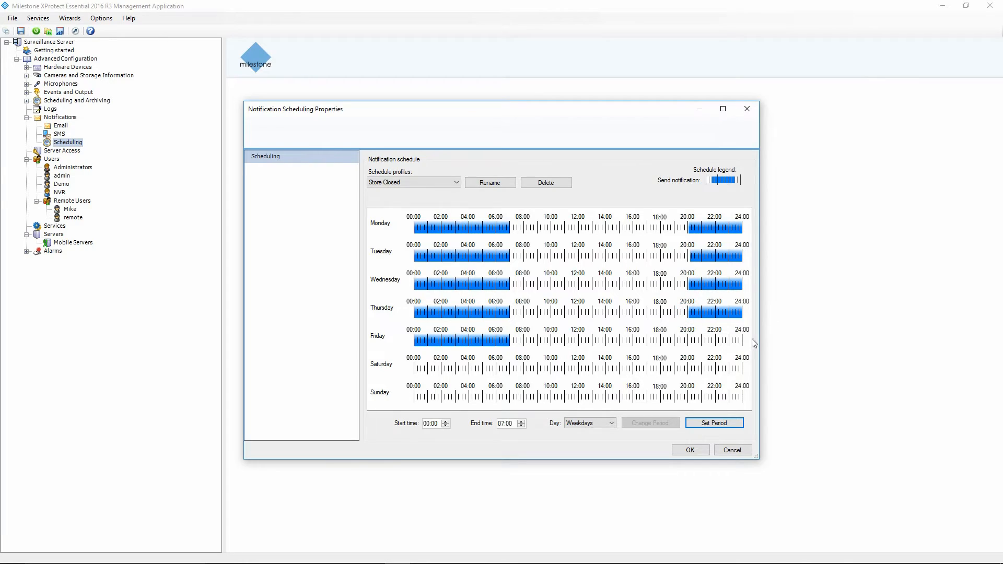
{"action": "left_click_drag", "start_coordinate": [690, 343], "coordinate": [755, 349]}
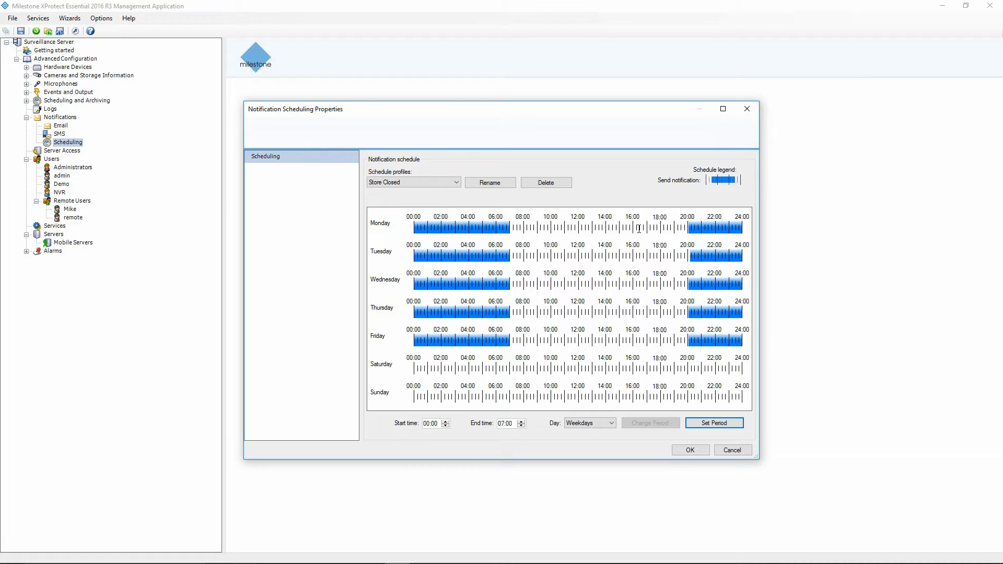
{"action": "left_click_drag", "start_coordinate": [415, 370], "coordinate": [752, 375]}
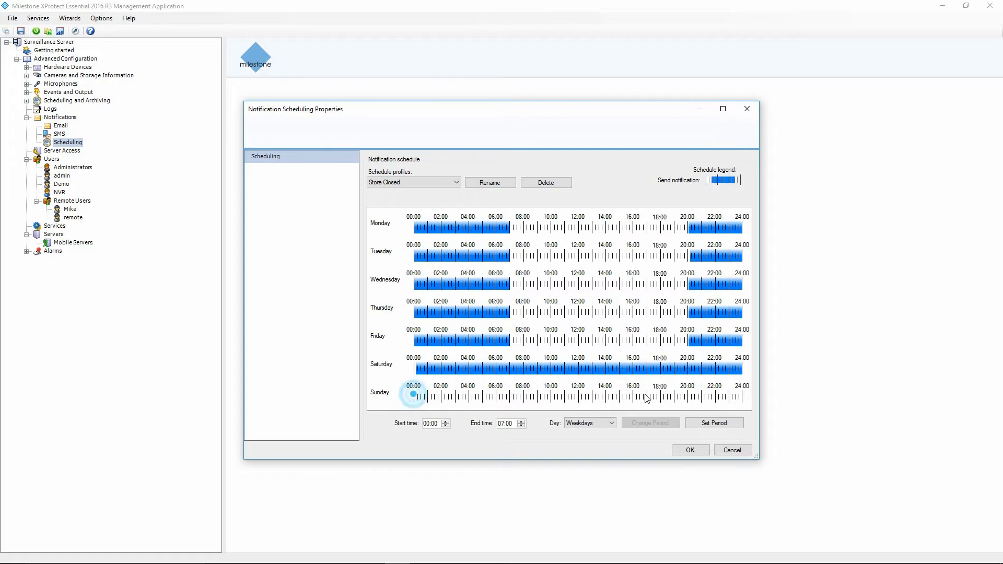
{"action": "left_click_drag", "start_coordinate": [422, 400], "coordinate": [759, 397]}
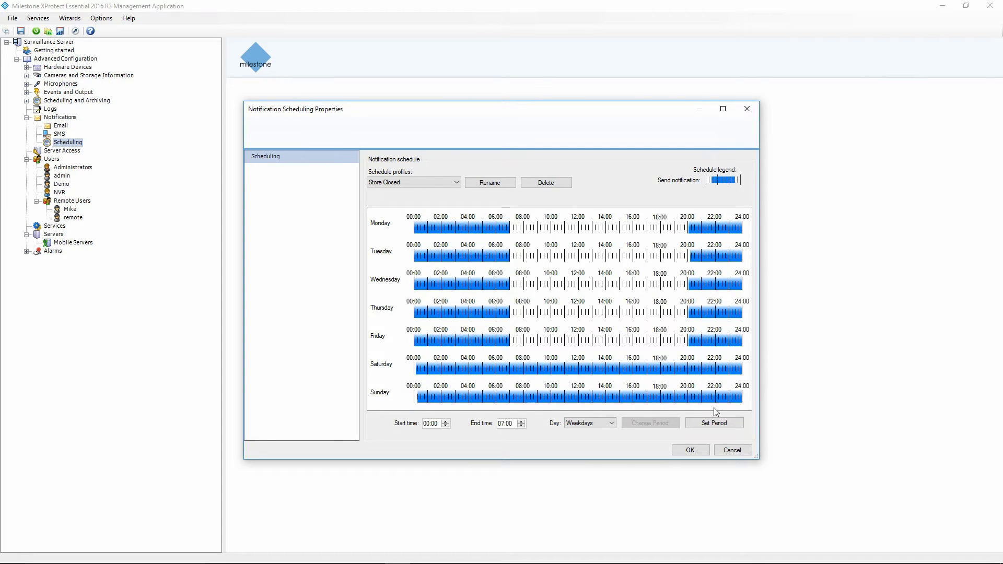
Confirm the Store Closed Saturday and Sunday periods, accept the schedule, and save the configuration.
{"action": "left_click", "coordinate": [422, 401]}
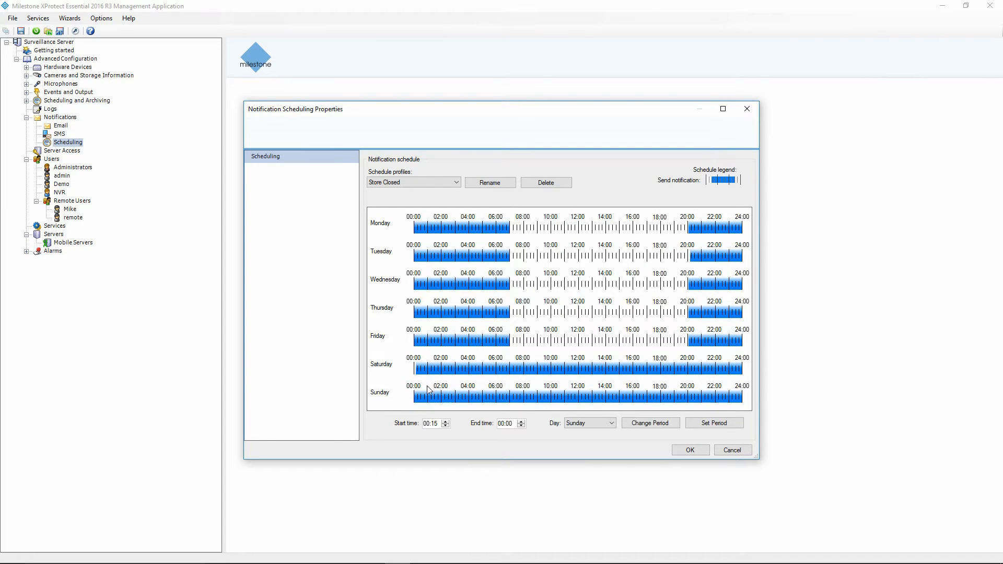
{"action": "left_click", "coordinate": [420, 374]}
{"action": "left_click", "coordinate": [685, 451]}
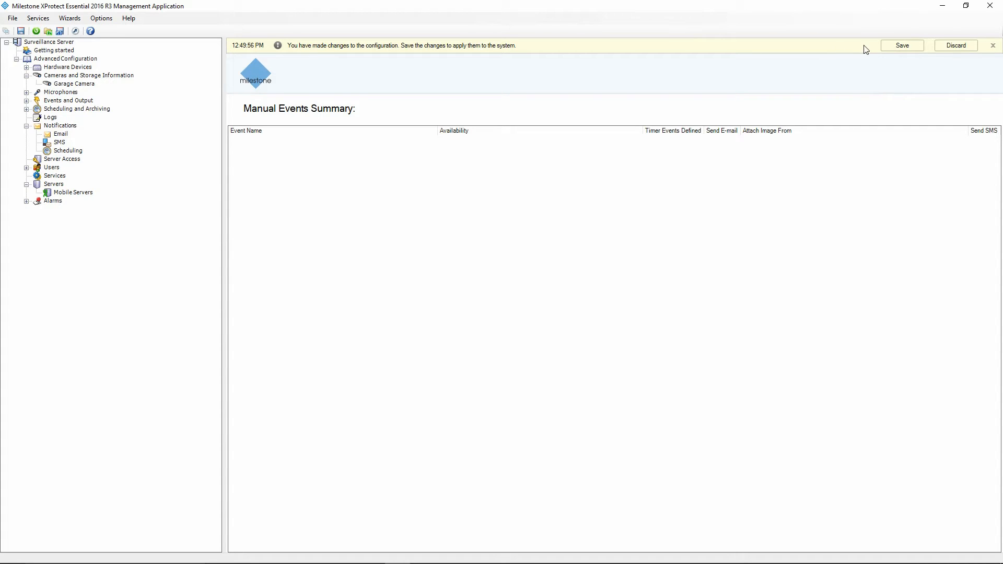
{"action": "left_click", "coordinate": [894, 46]}
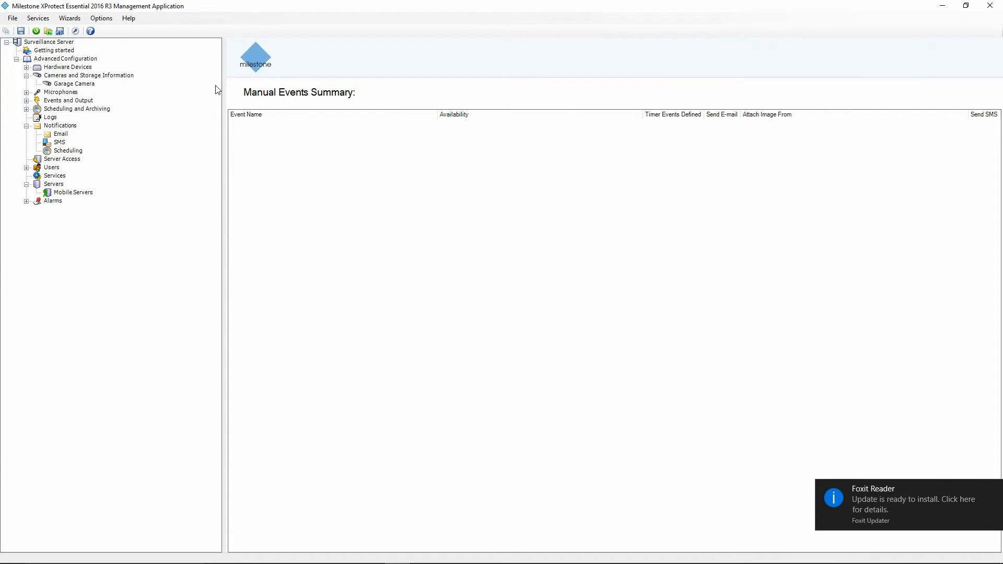
Start a new hardware input event and list the events available on Hardware Device 1.
{"action": "left_click", "coordinate": [26, 101]}
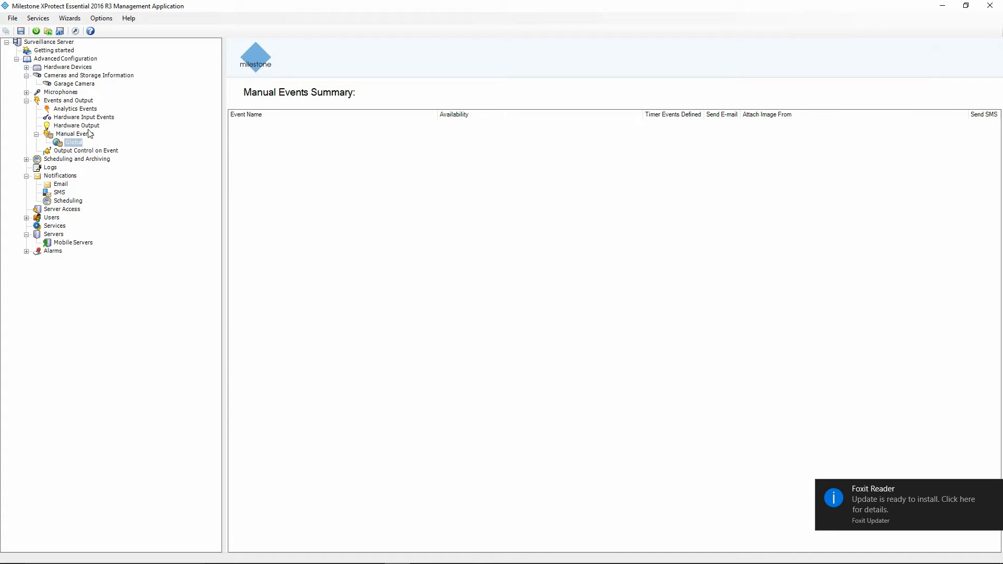
{"action": "left_click", "coordinate": [70, 118]}
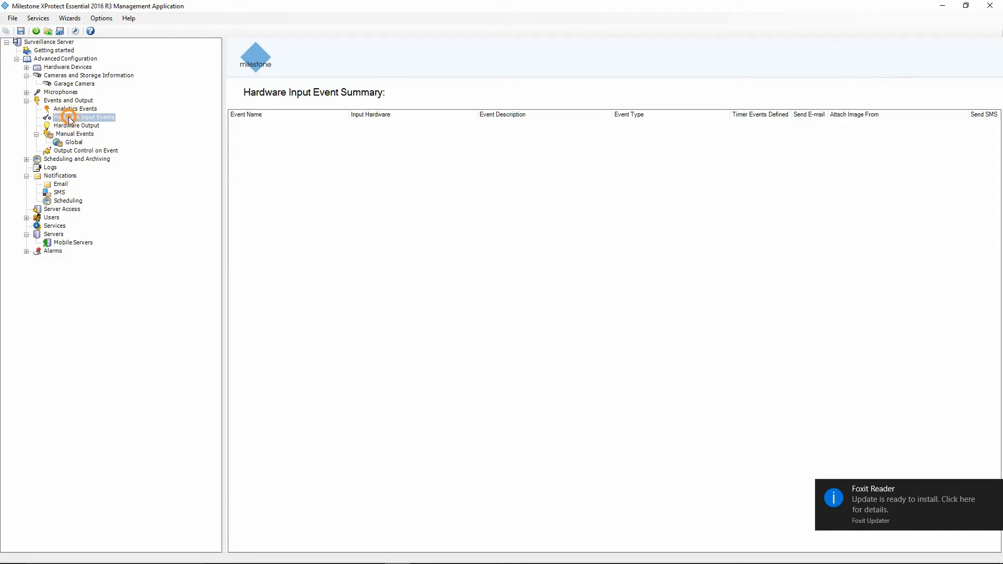
{"action": "right_click", "coordinate": [70, 118]}
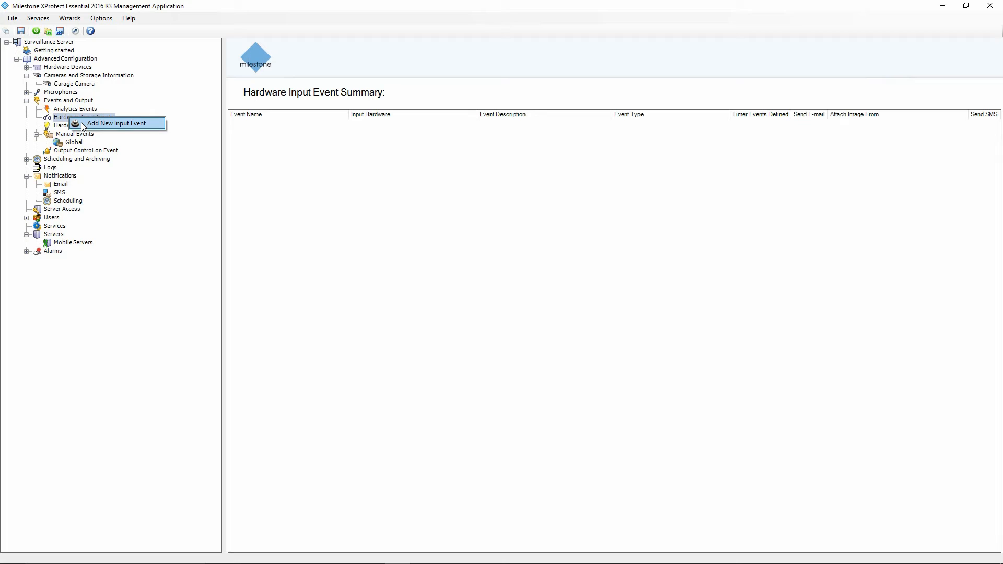
{"action": "left_click", "coordinate": [84, 123]}
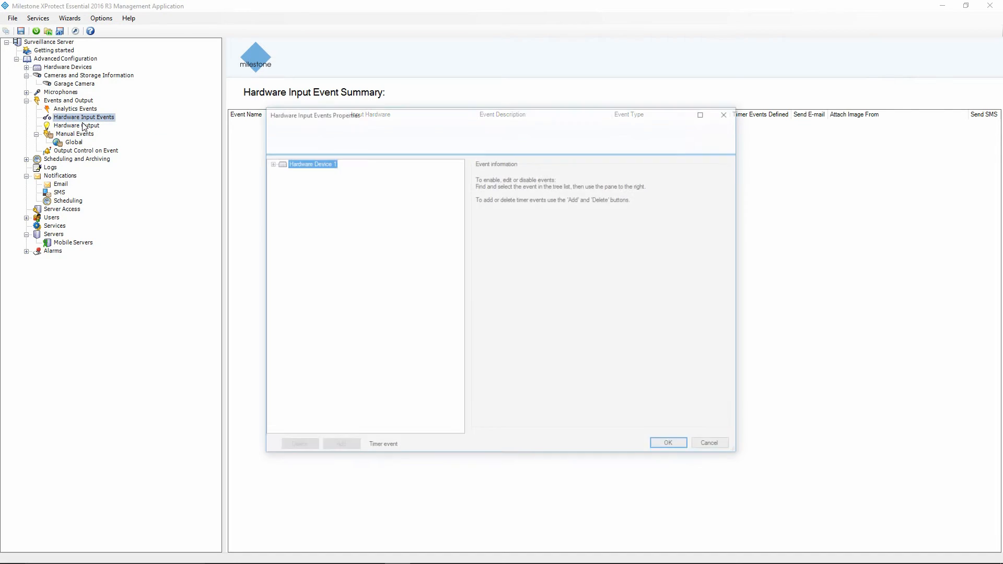
{"action": "left_click", "coordinate": [269, 163]}
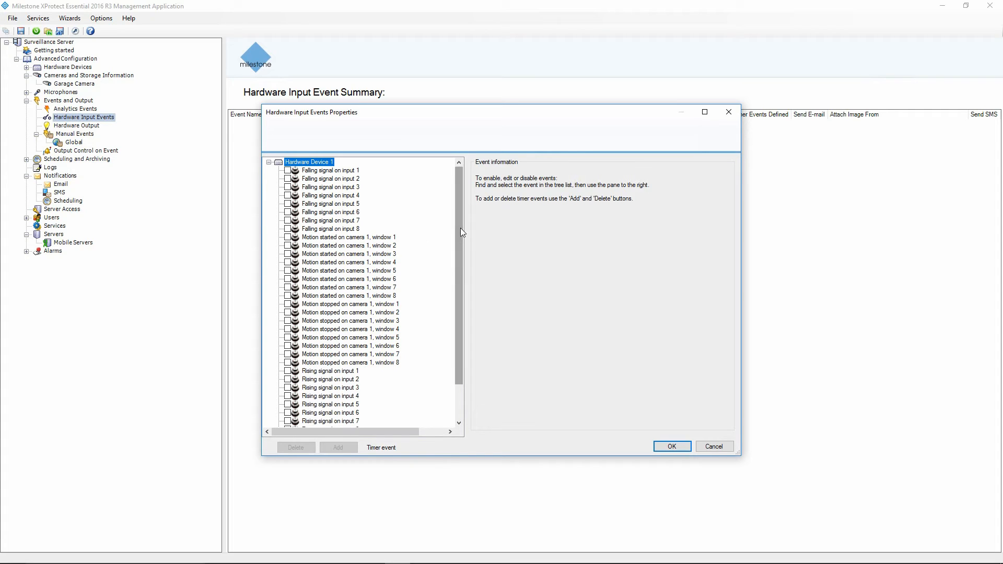
Enable the Garage Camera motion-detection event.
{"action": "left_click_drag", "start_coordinate": [462, 226], "coordinate": [460, 259]}
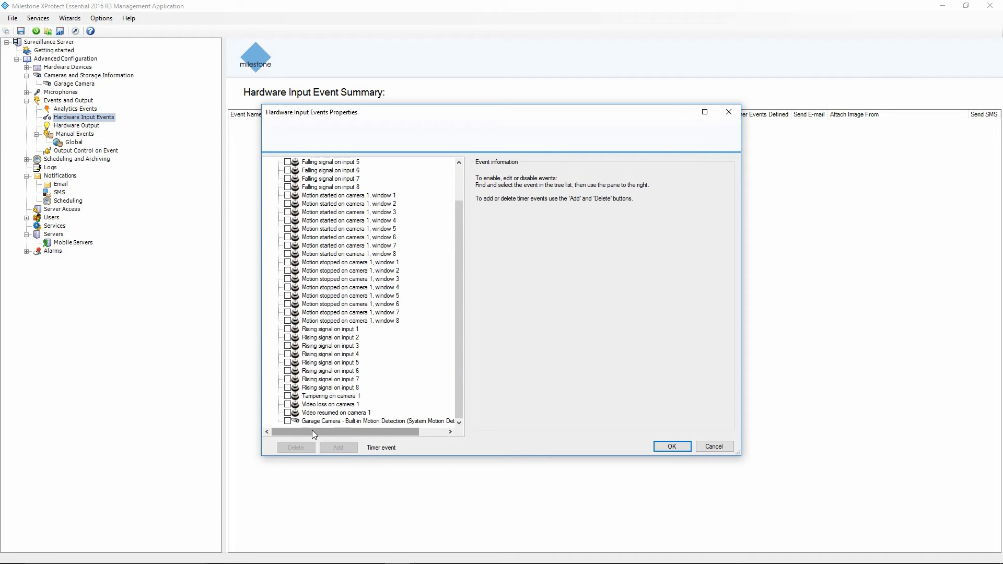
{"action": "scroll", "coordinate": [340, 312], "scroll_direction": "up", "scroll_amount": 2}
{"action": "scroll", "coordinate": [329, 303], "scroll_direction": "down", "scroll_amount": 2}
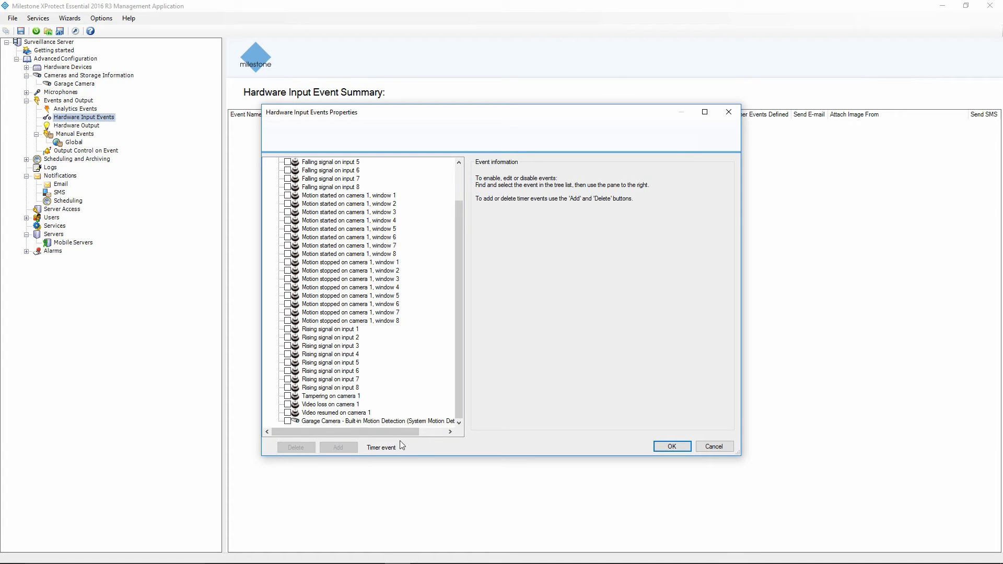
{"action": "left_click", "coordinate": [438, 431]}
{"action": "left_click_drag", "start_coordinate": [433, 431], "coordinate": [360, 434]}
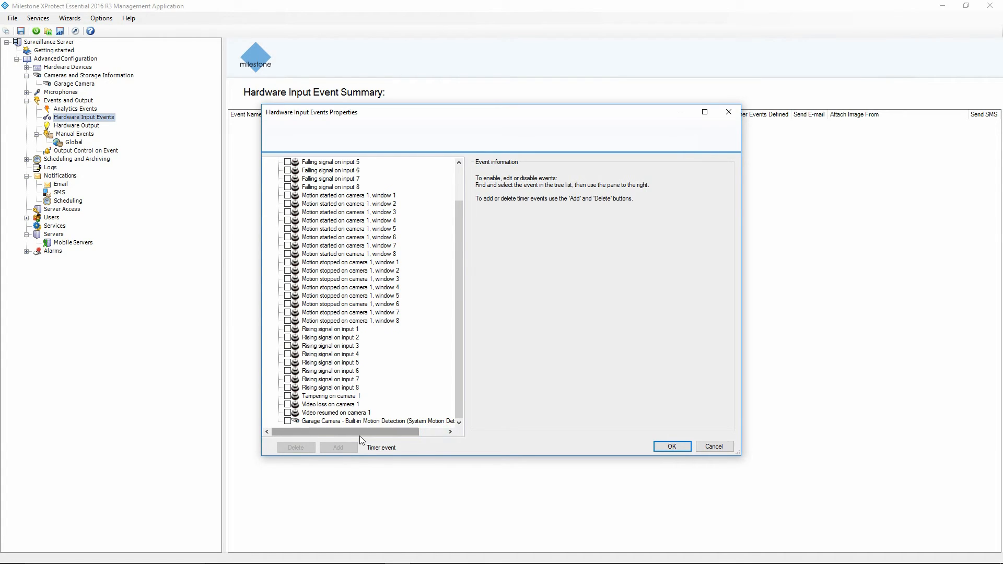
{"action": "left_click", "coordinate": [288, 421]}
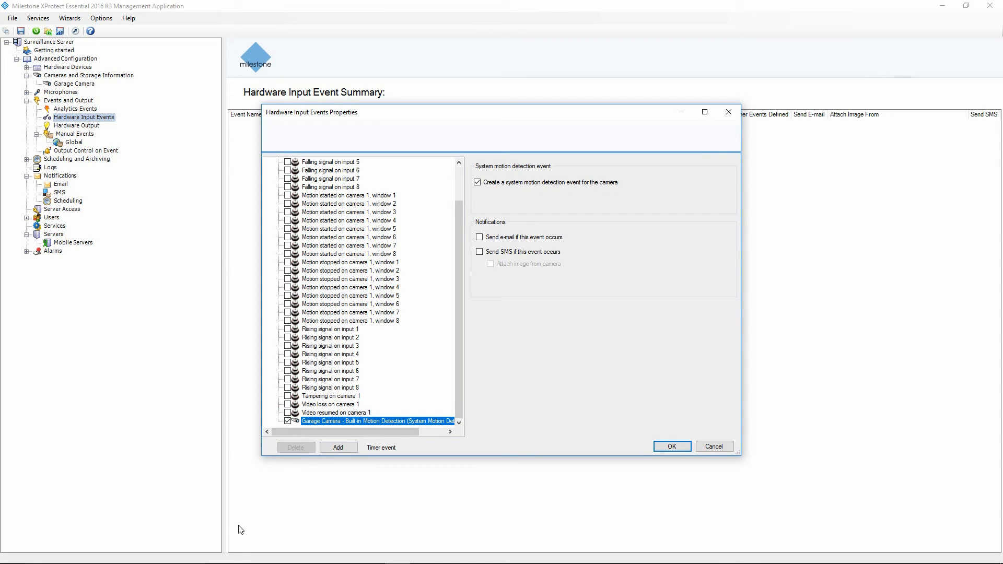
Make the motion event send e-mail with a camera image attached, and confirm it.
{"action": "left_click", "coordinate": [479, 237]}
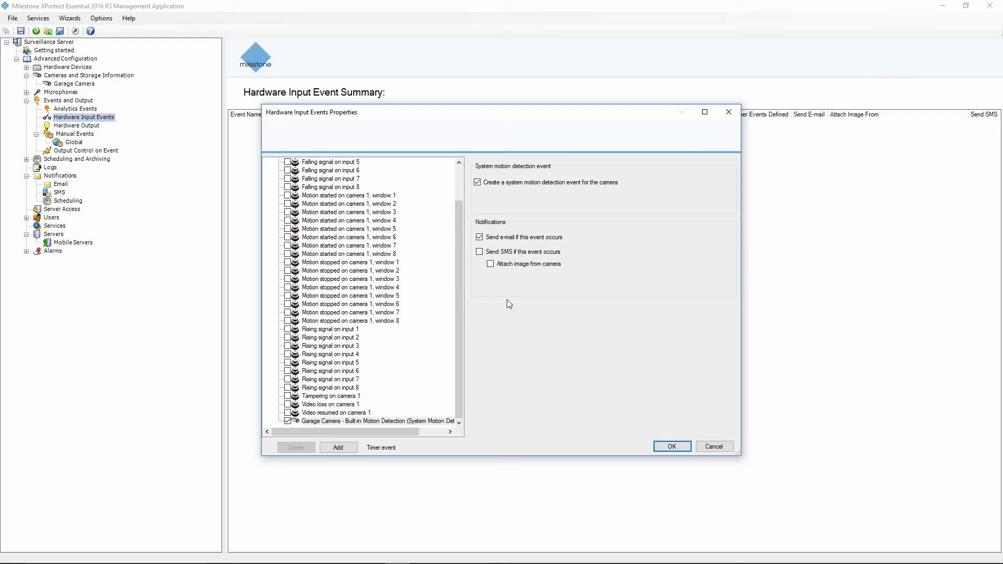
{"action": "left_click", "coordinate": [490, 267]}
{"action": "left_click", "coordinate": [669, 449]}
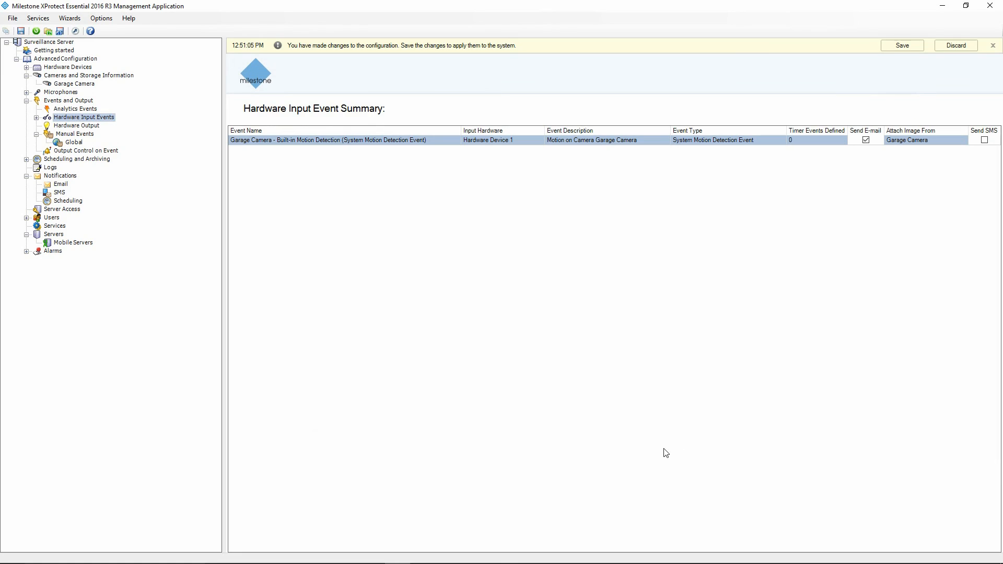
{"action": "left_click", "coordinate": [36, 118]}
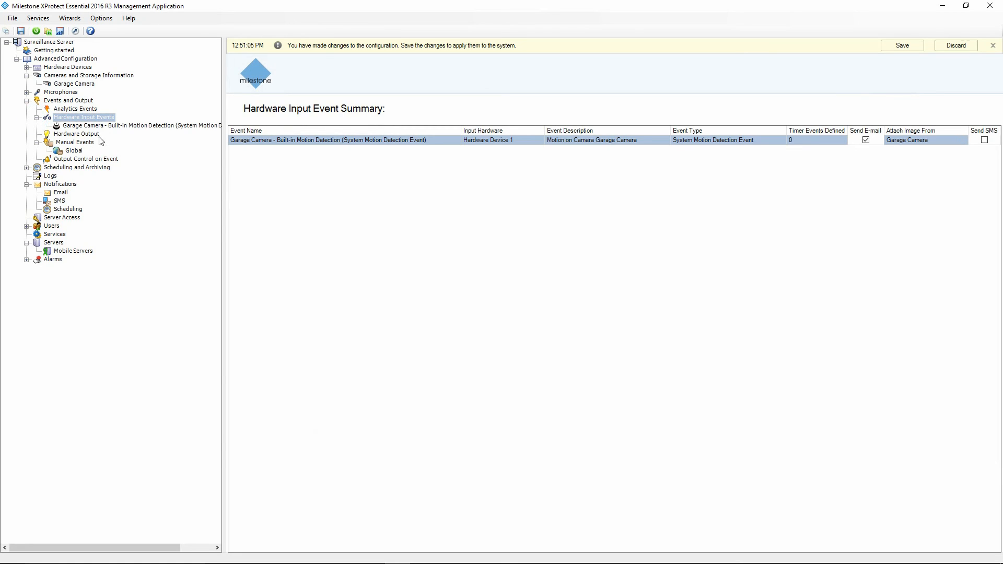